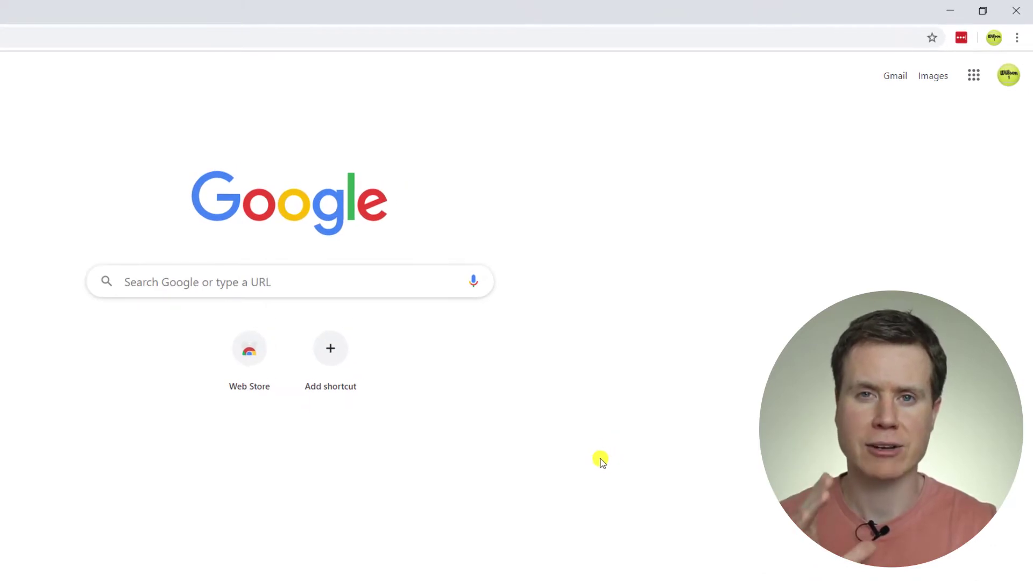
- Go to Chrome's Extensions page through More tools and expand its side navigation menu
left_click(1016, 38)
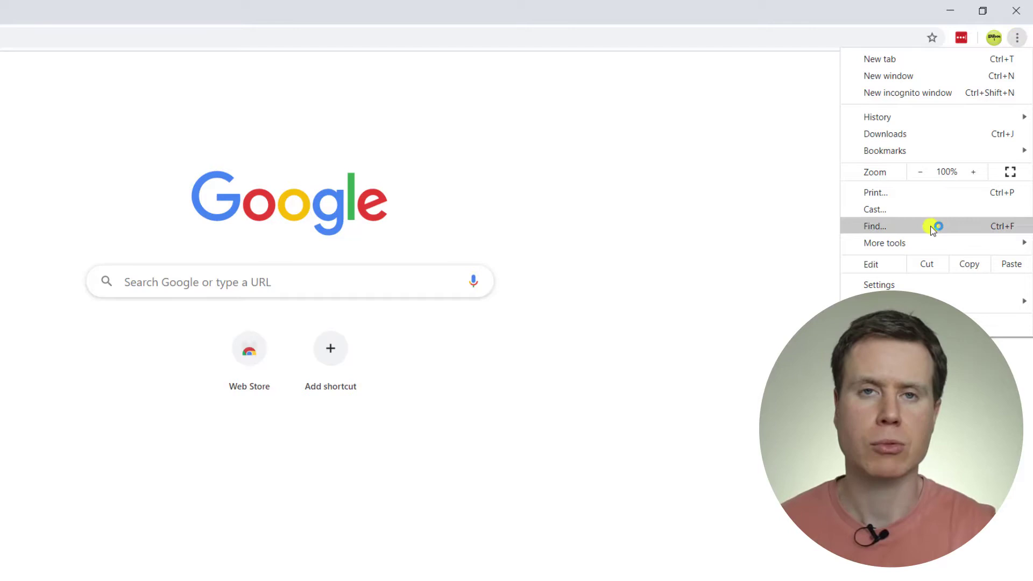
left_click(922, 242)
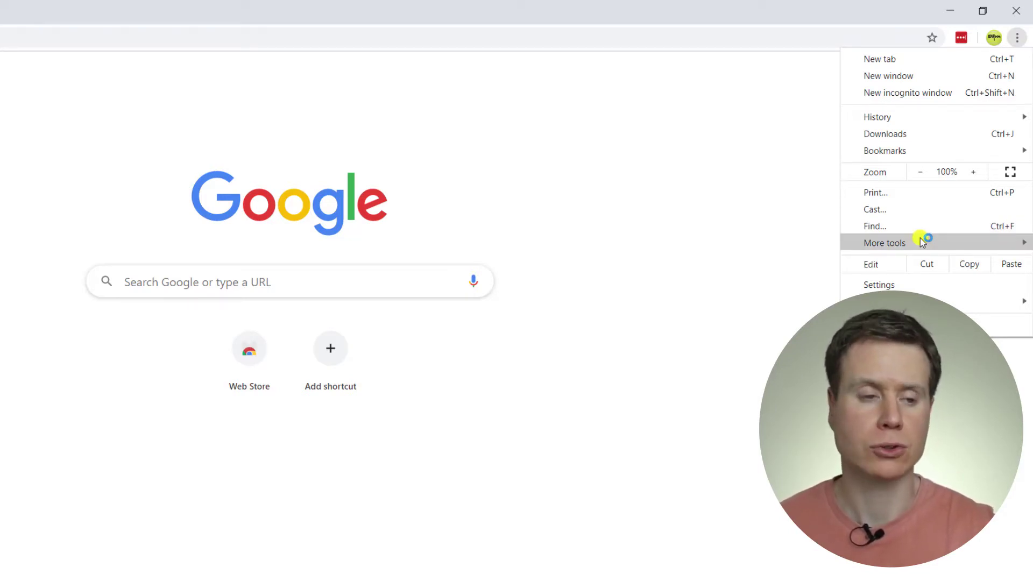
left_click(922, 242)
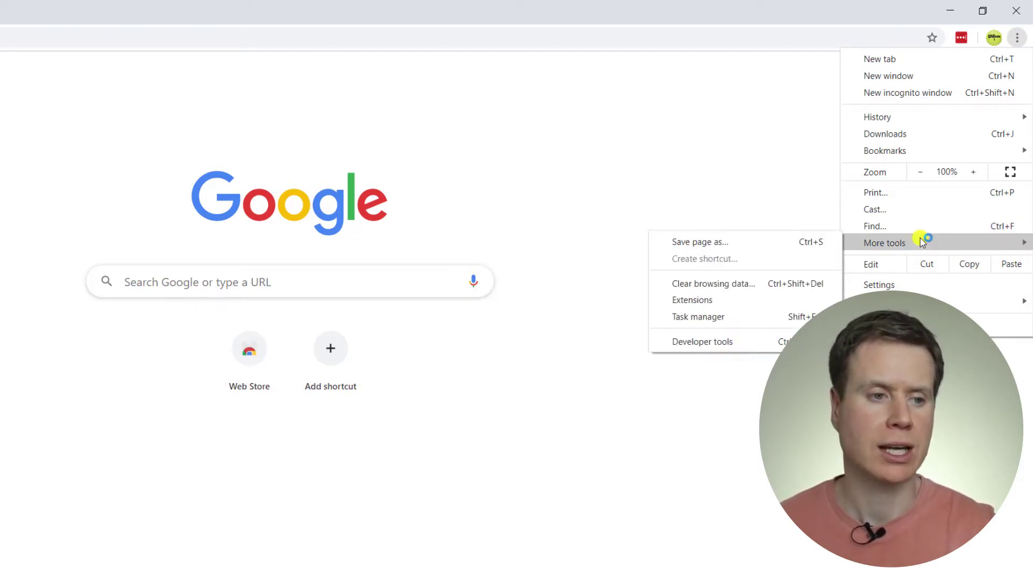
left_click(721, 301)
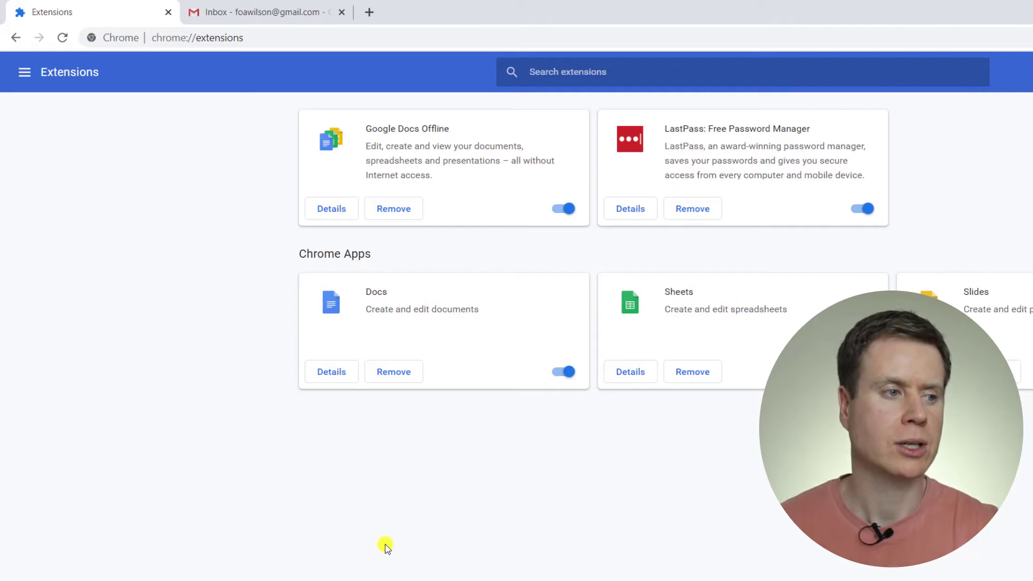
left_click(22, 72)
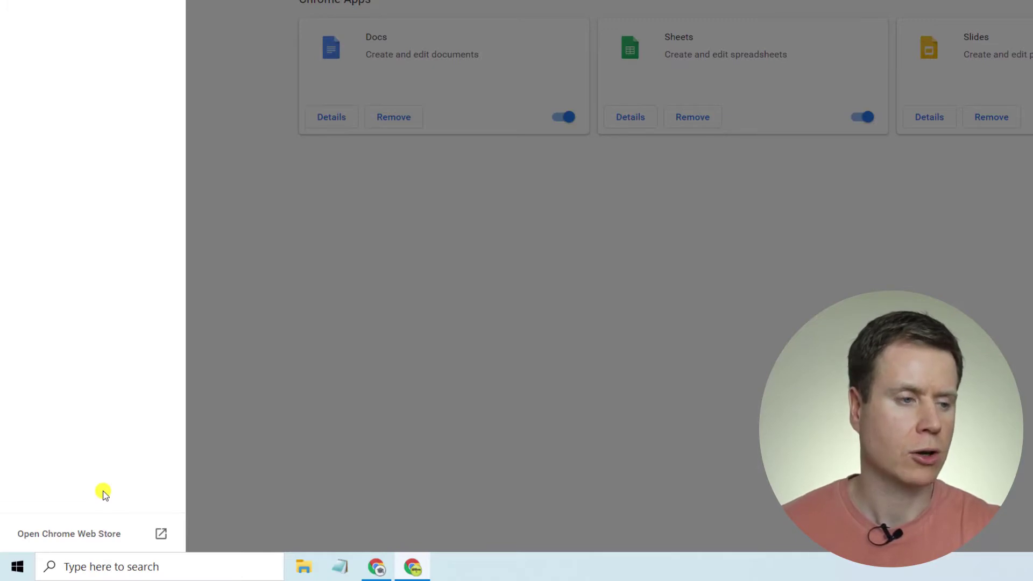
- Search the Chrome Web Store for 'grammarly' and add Grammarly for Chrome to the browser
left_click(99, 533)
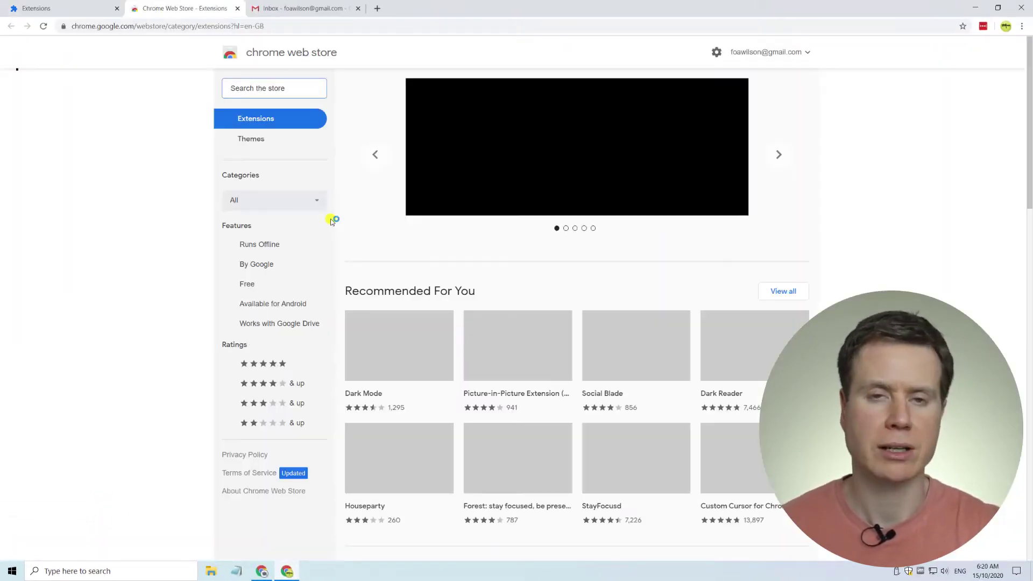
type("grammarly")
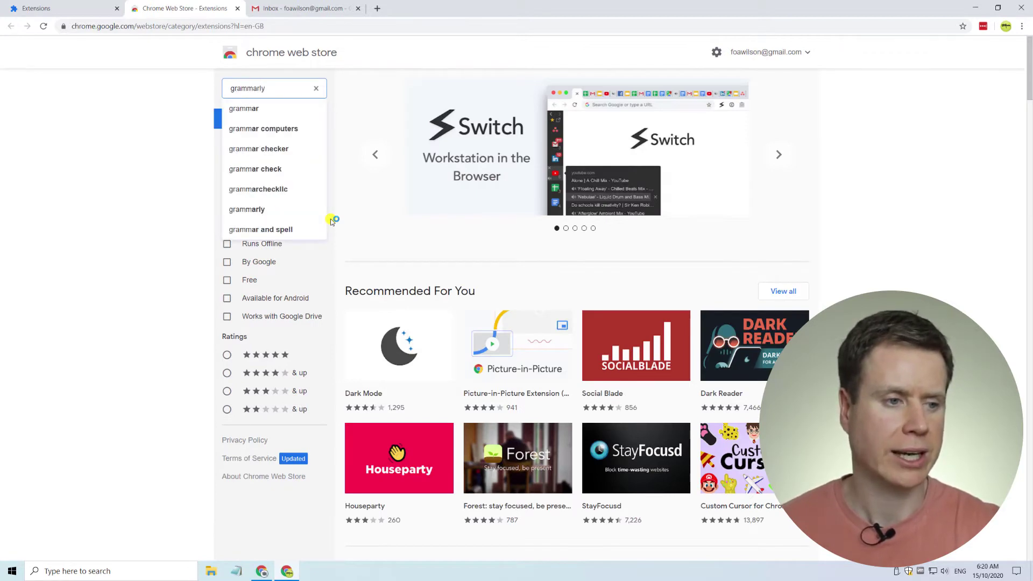
key("Return")
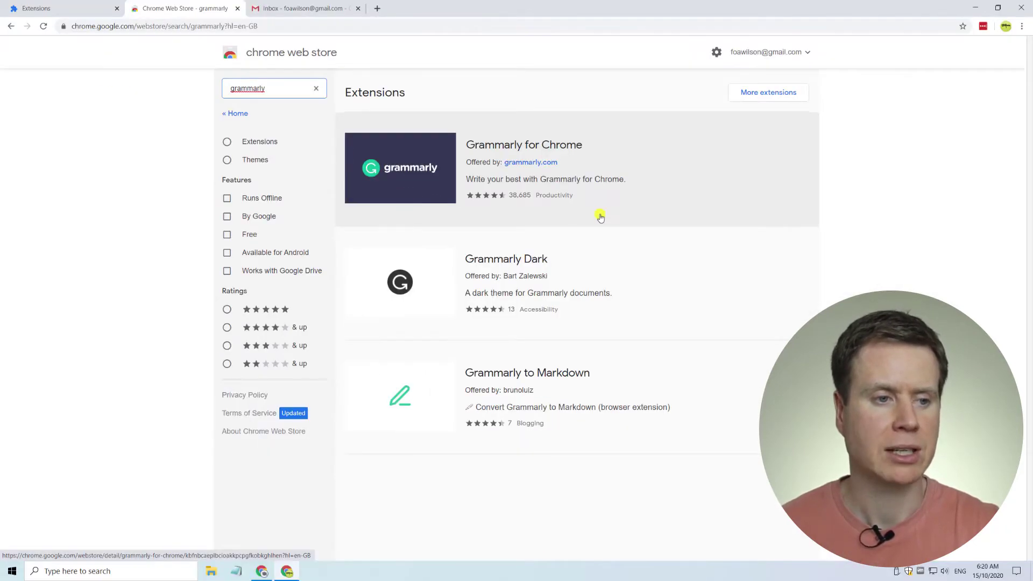
left_click(525, 147)
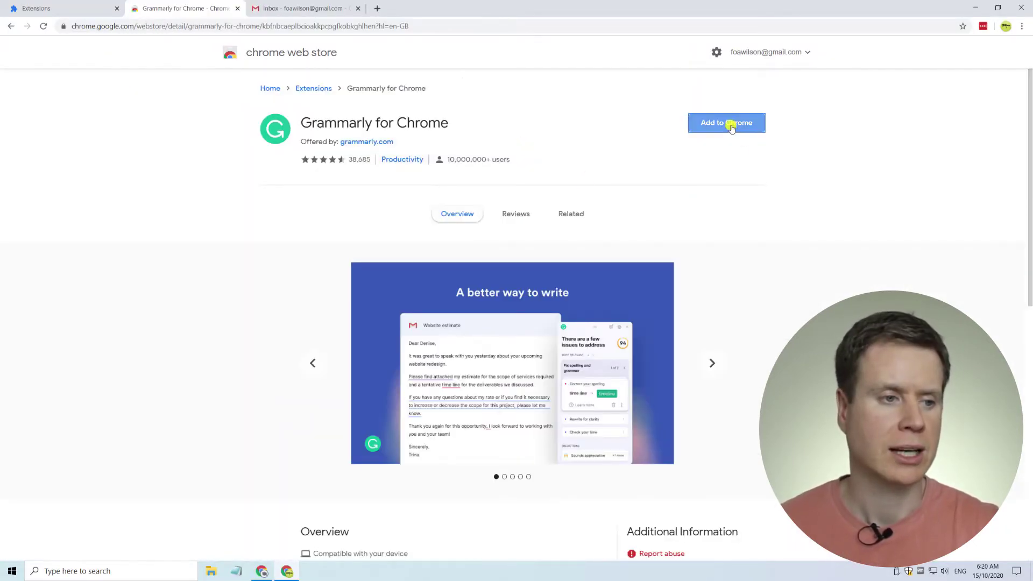
left_click(732, 127)
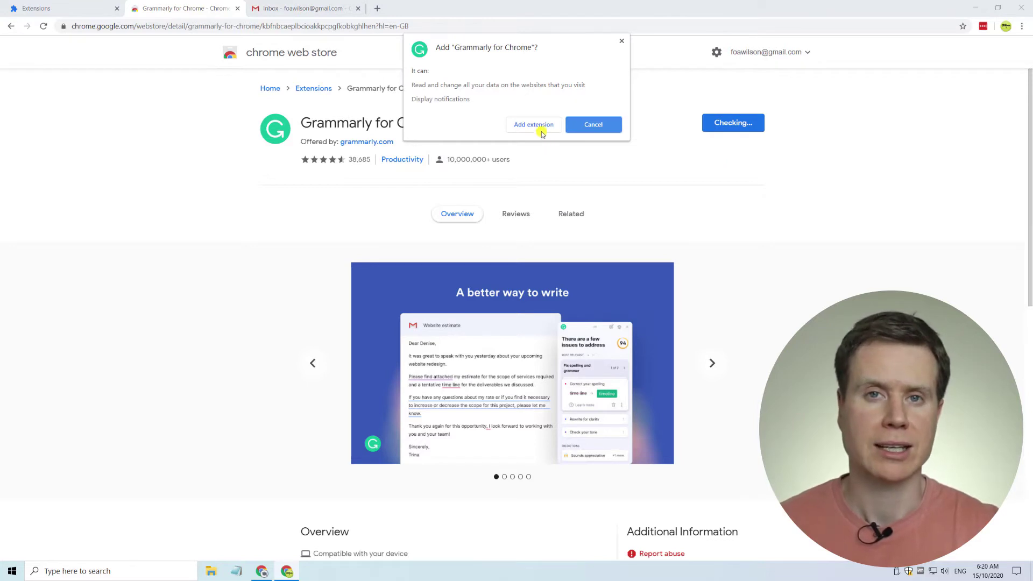
left_click(536, 125)
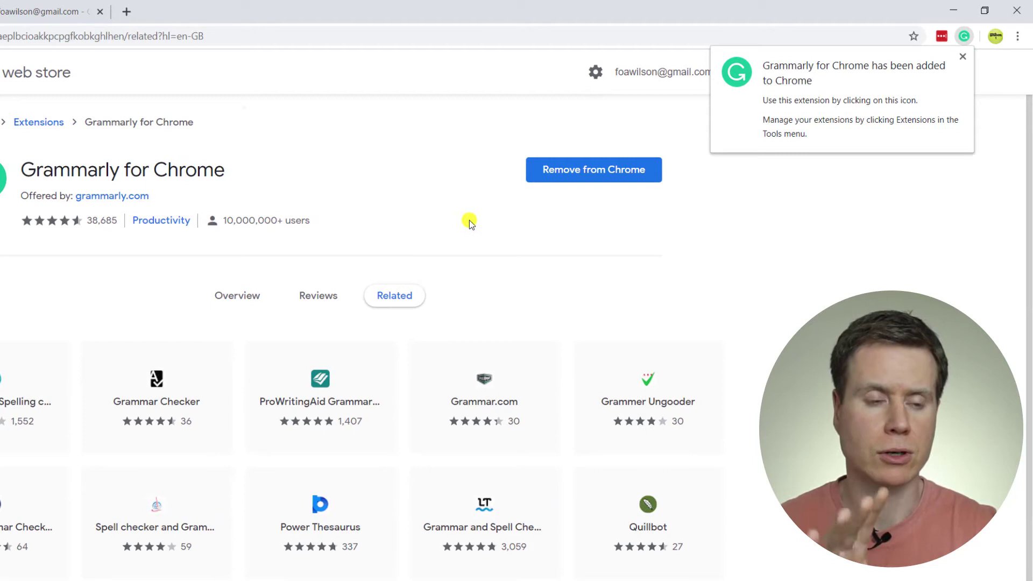
- Dismiss the extension-added notice and launch Grammarly from the toolbar to begin account sign-up
left_click(963, 57)
left_click(966, 38)
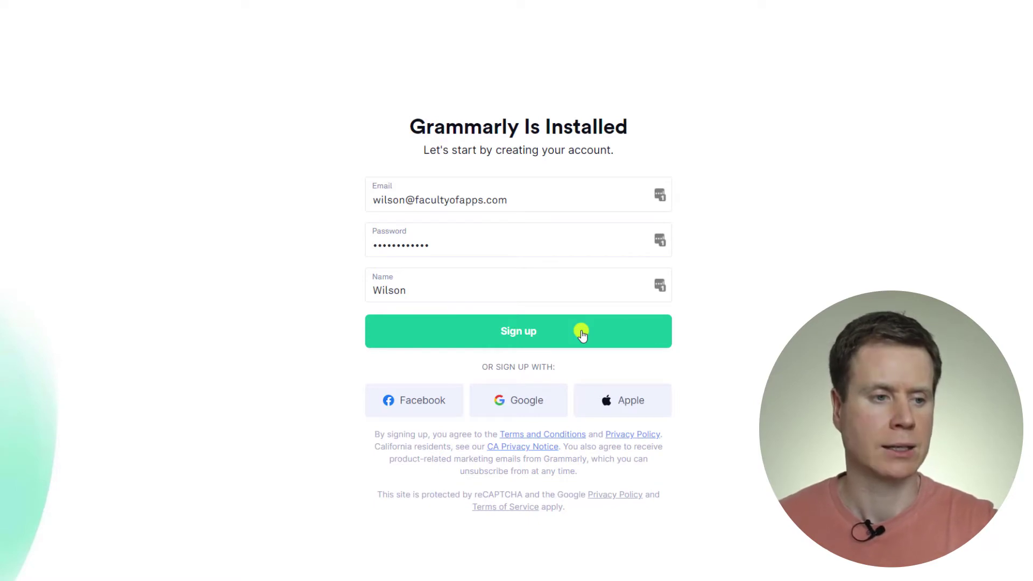
- Submit the sign-up, then answer onboarding with Work, Spelling and grammar, and I'm not sure
left_click(581, 333)
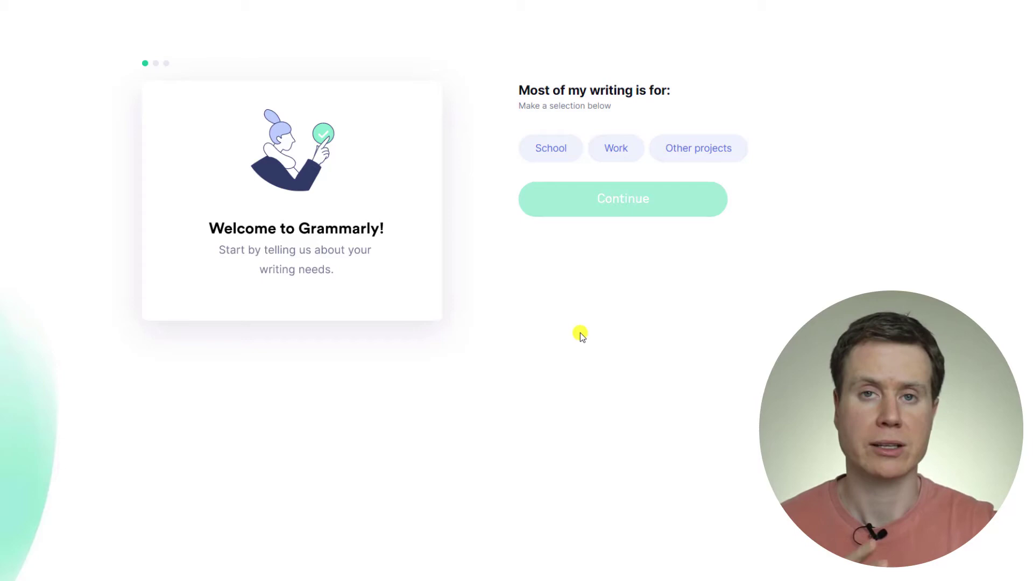
left_click(617, 148)
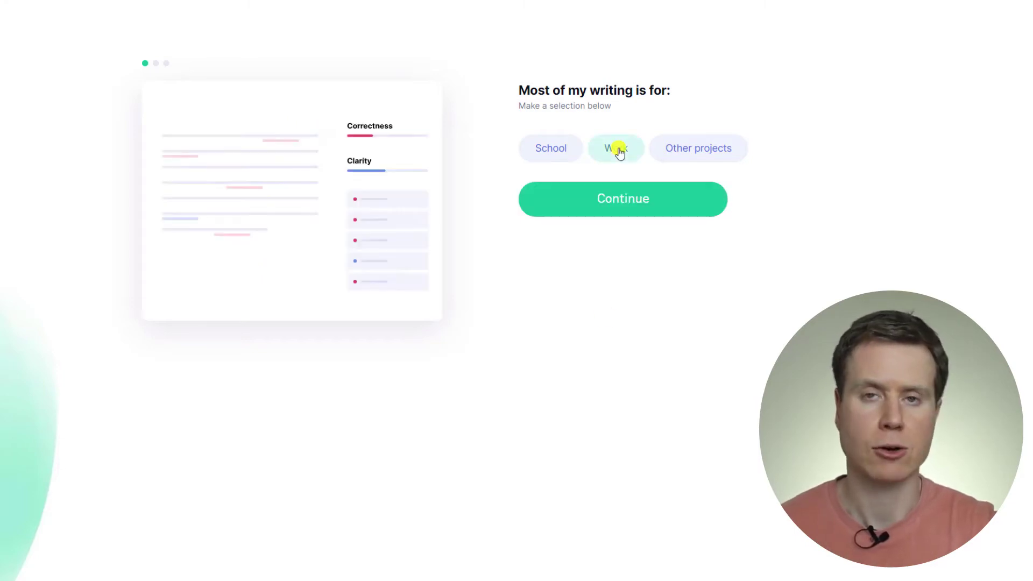
left_click(639, 197)
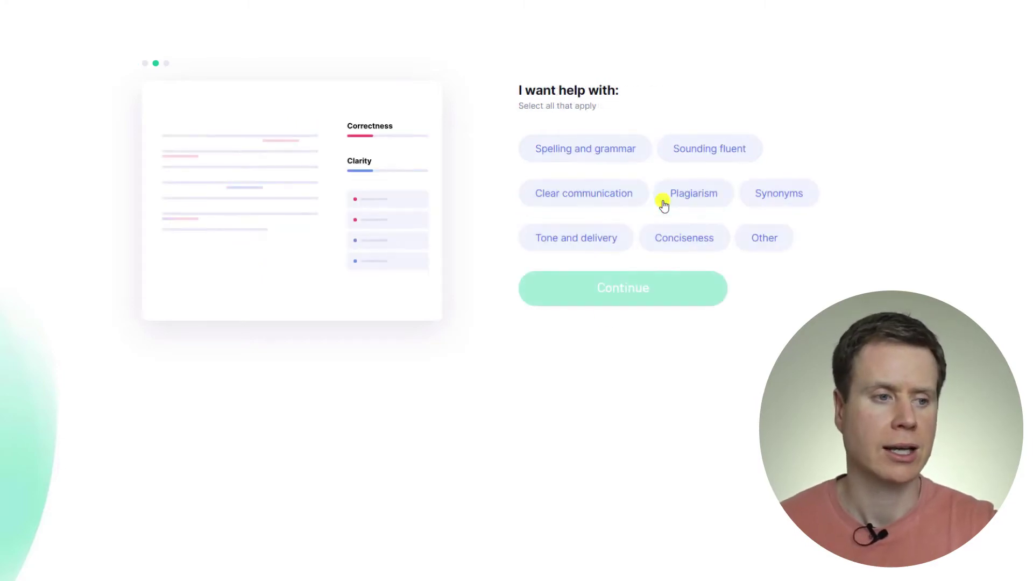
left_click(602, 151)
left_click(652, 290)
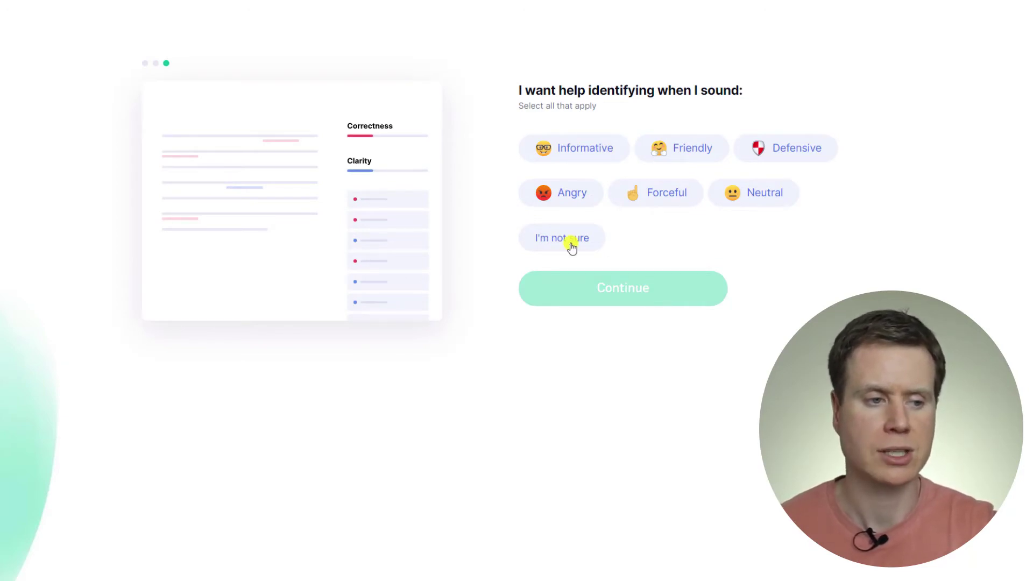
left_click(572, 246)
left_click(668, 285)
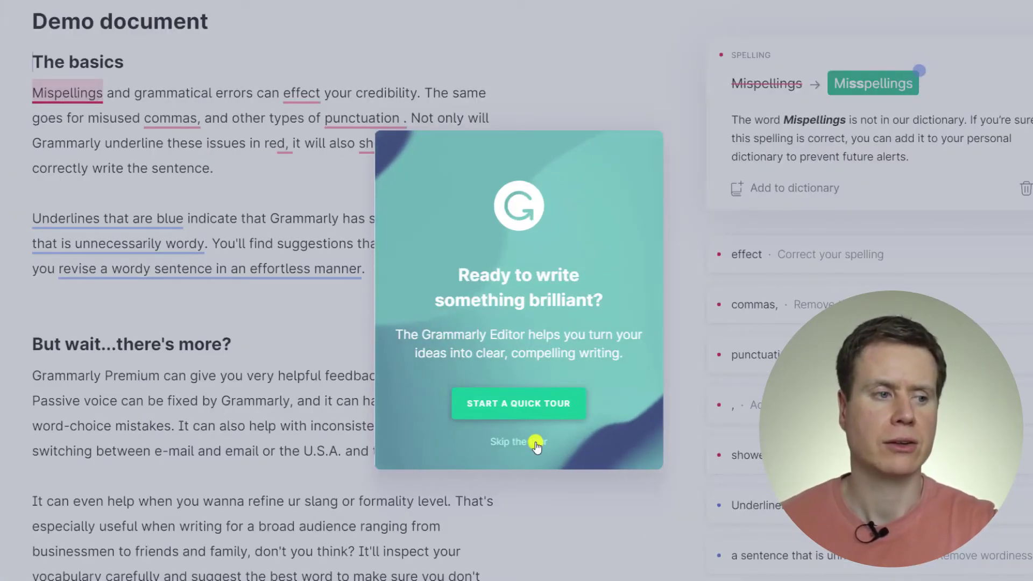
- Skip the welcome tour to reveal the Demo document's 10 alerts
left_click(536, 444)
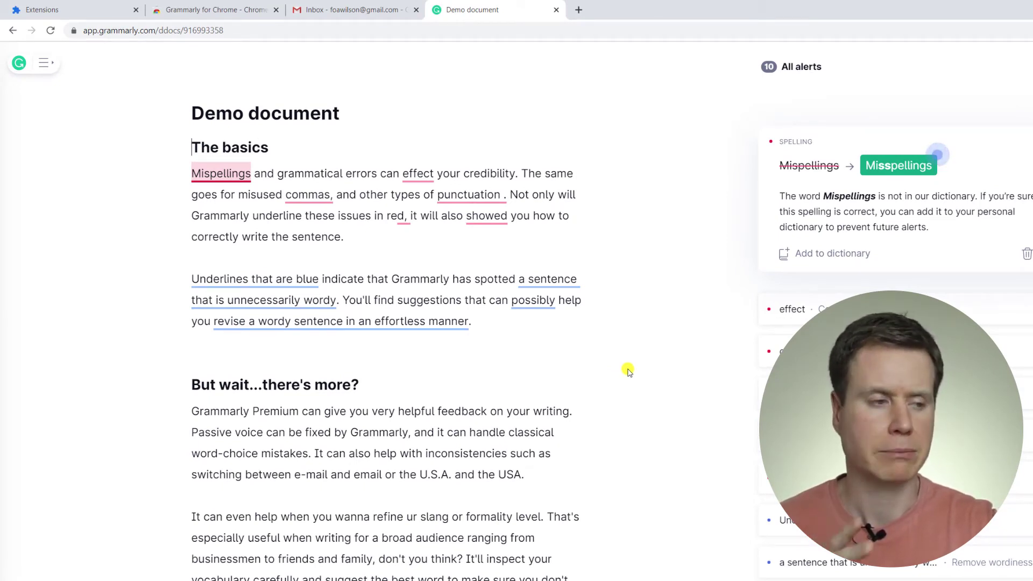
- From the Grammarly dashboard, create a new document and title it 'New Document'
left_click(21, 67)
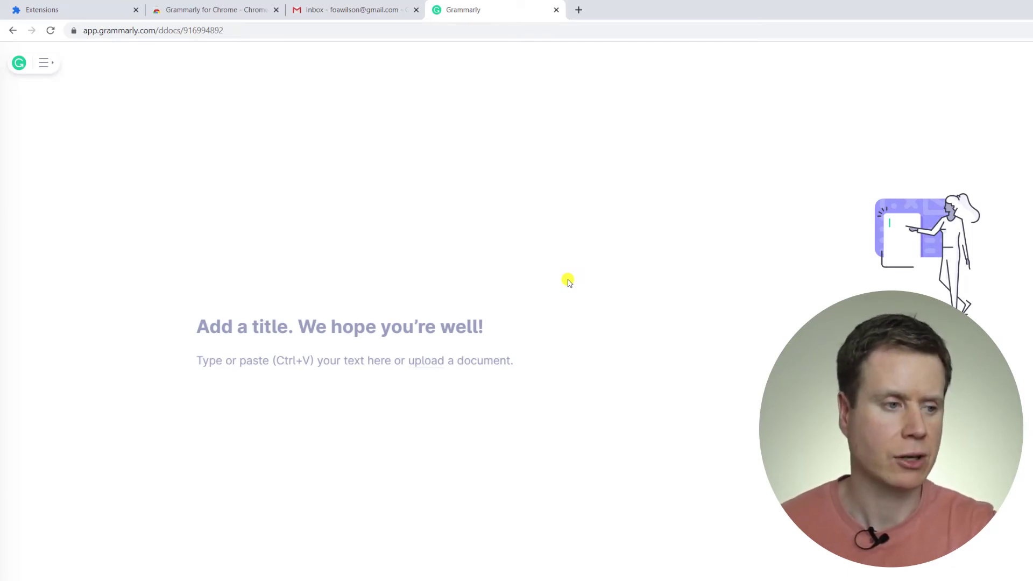
left_click(268, 320)
type("New Document")
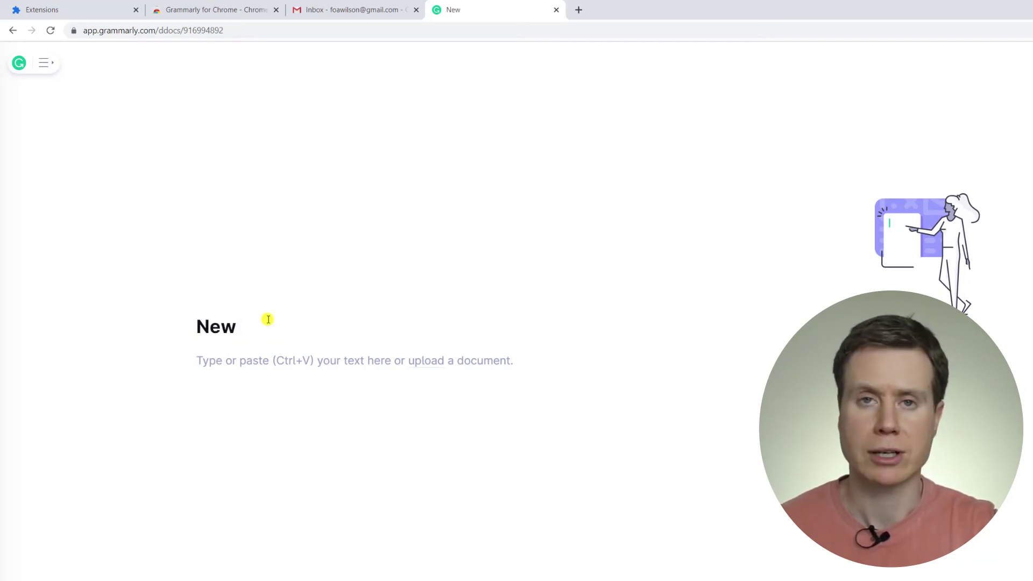
left_click(258, 361)
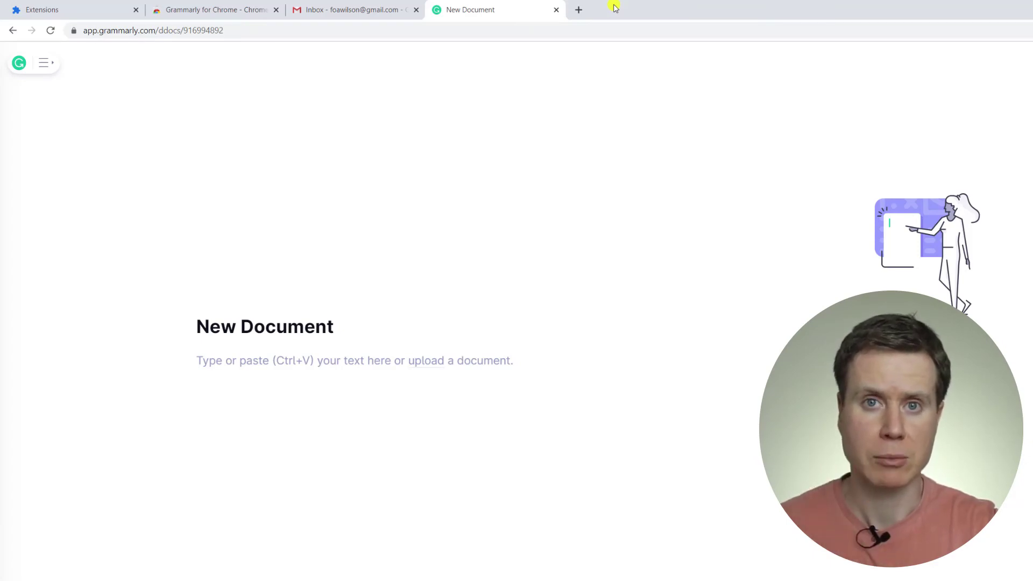
- In a new tab, search for and open Google Drive, then bring up its new-item menu
left_click(579, 9)
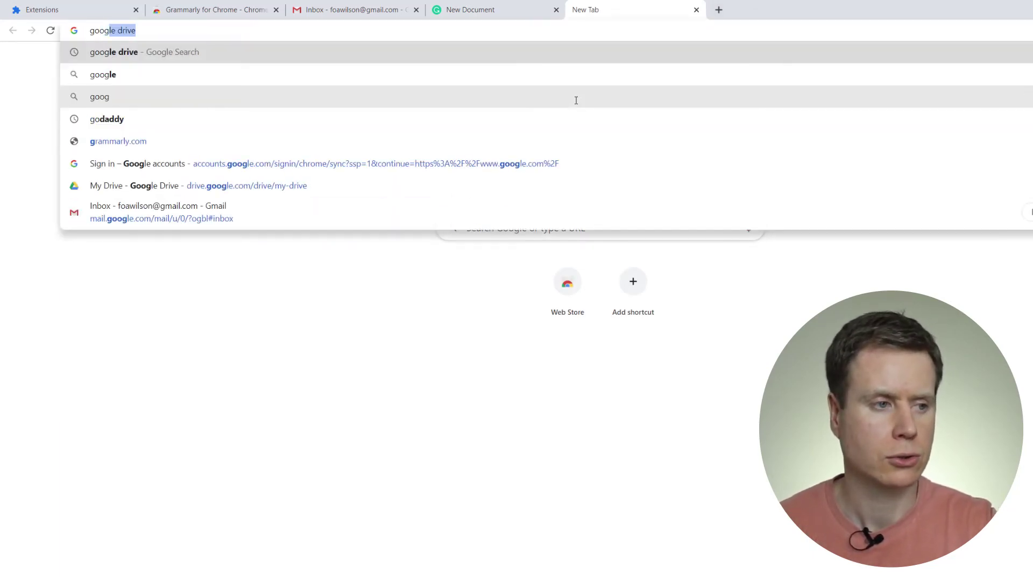
type("le drive")
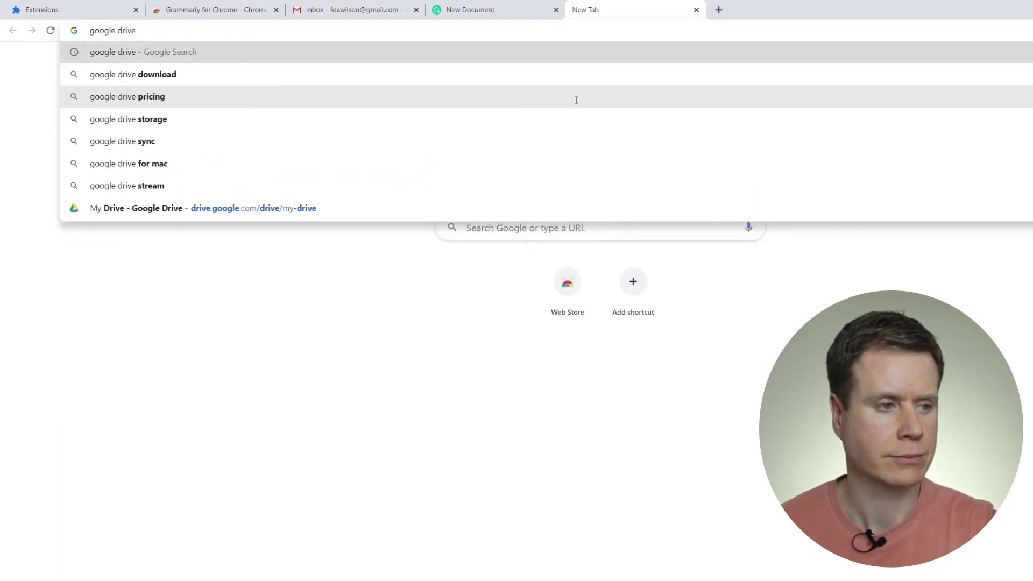
key("Return")
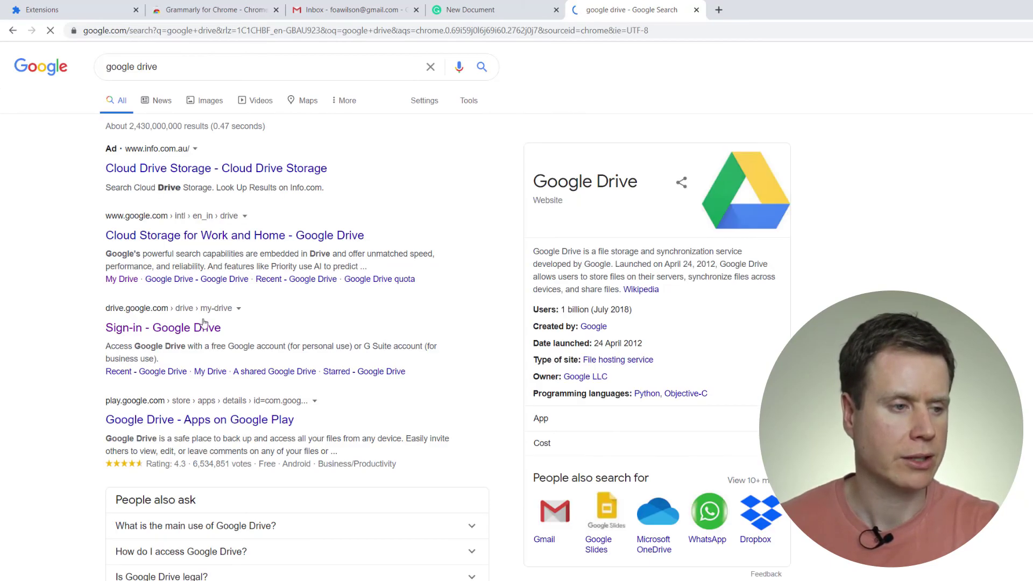
left_click(204, 325)
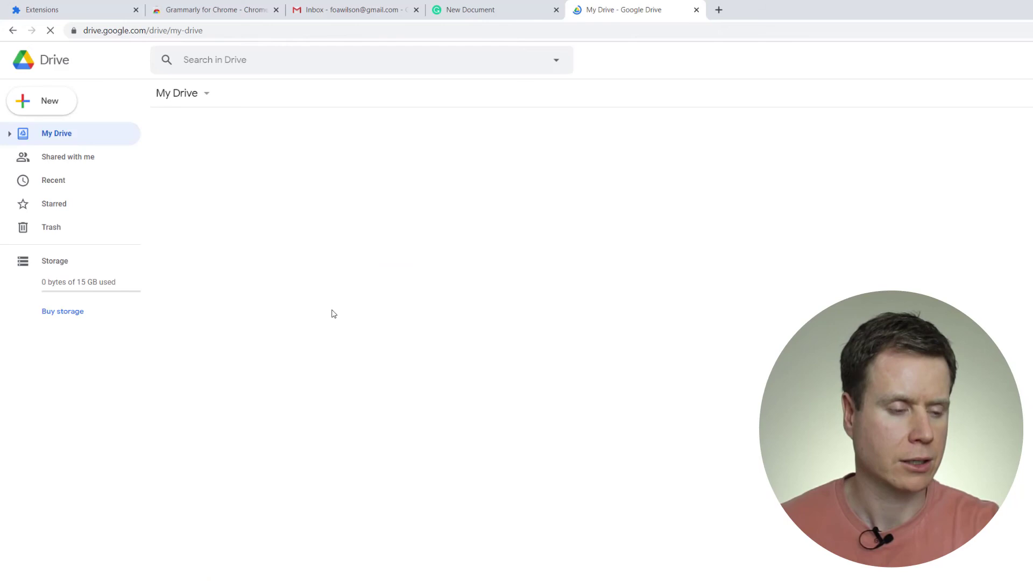
right_click(592, 430)
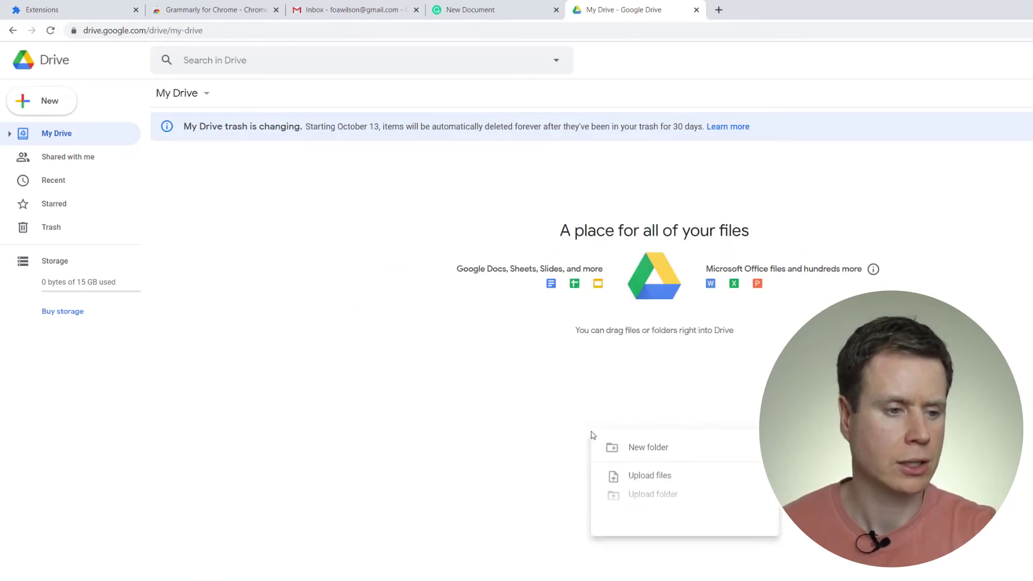
- Create a new Google Docs document from the Drive menu
left_click(657, 483)
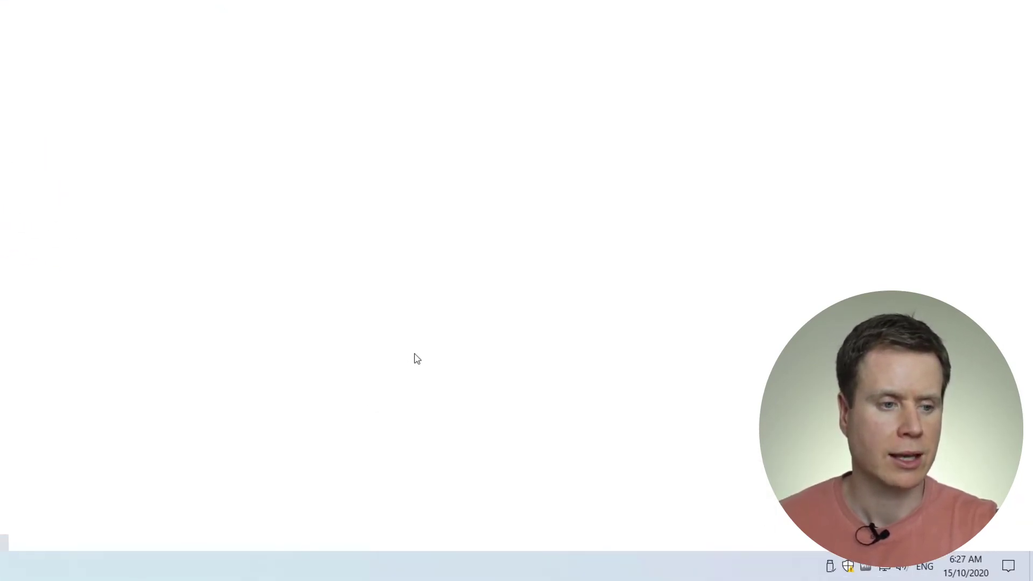